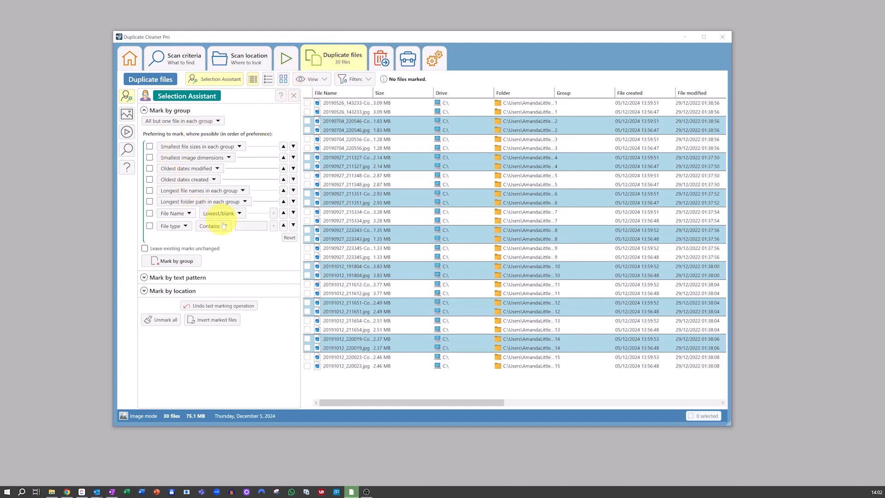
# In the group marking preferences, enable Smallest image dimensions as first priority and Smallest file sizes in each group as second.
pyautogui.click(367, 497)
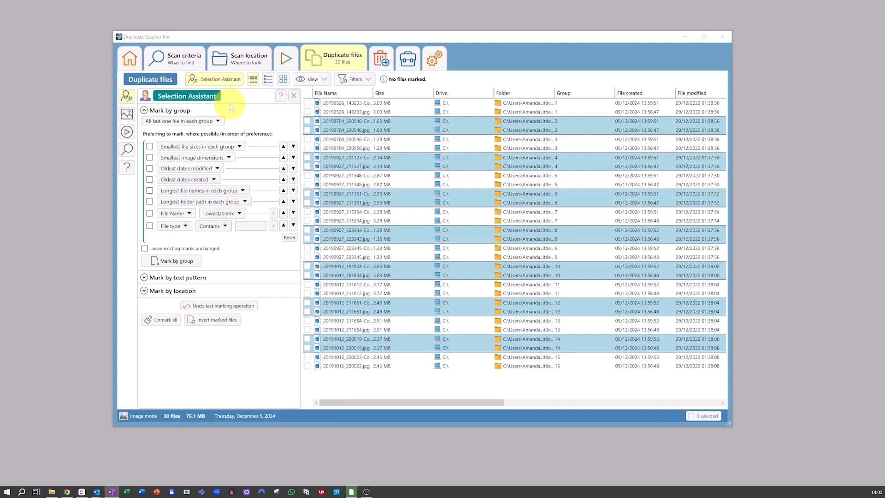
pyautogui.click(149, 158)
pyautogui.click(283, 158)
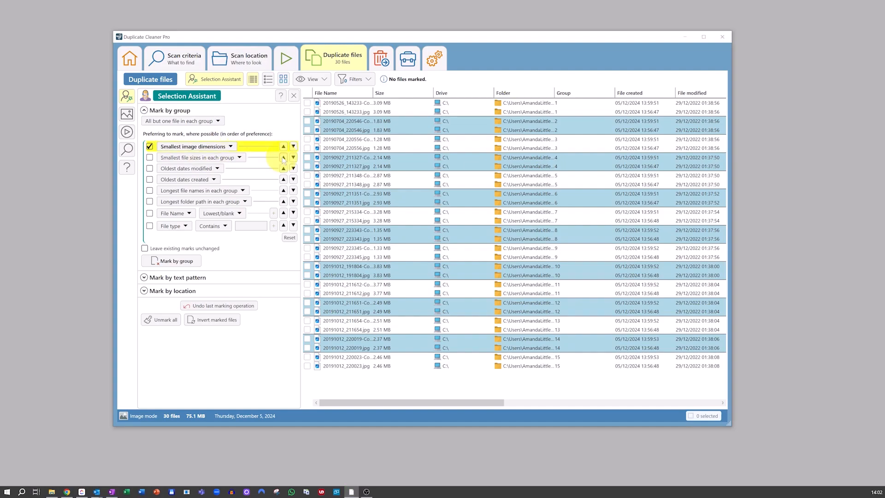
pyautogui.click(149, 157)
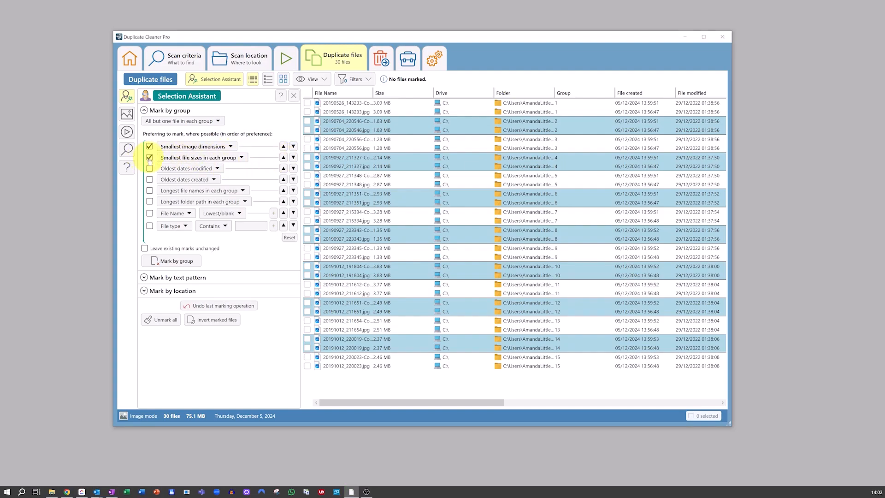
# Enable Newest dates created as the third marking preference and mark all but one file in each group.
pyautogui.click(184, 180)
pyautogui.click(183, 200)
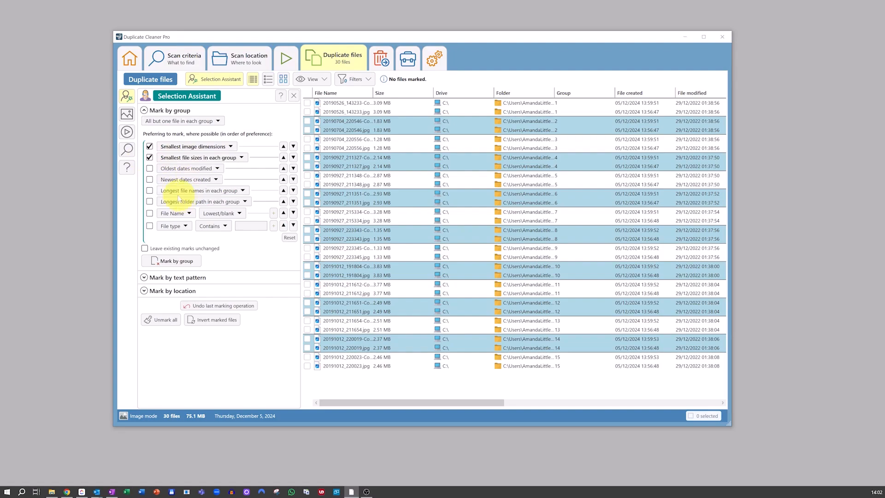
pyautogui.click(150, 179)
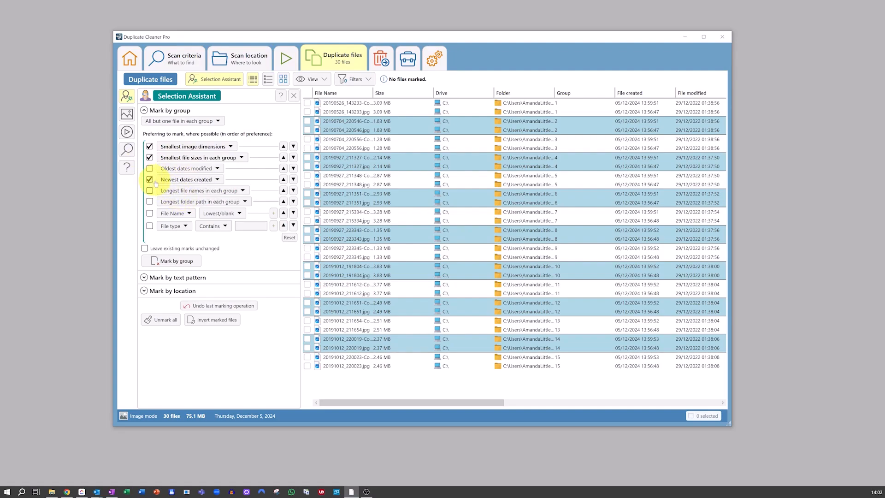
pyautogui.click(284, 180)
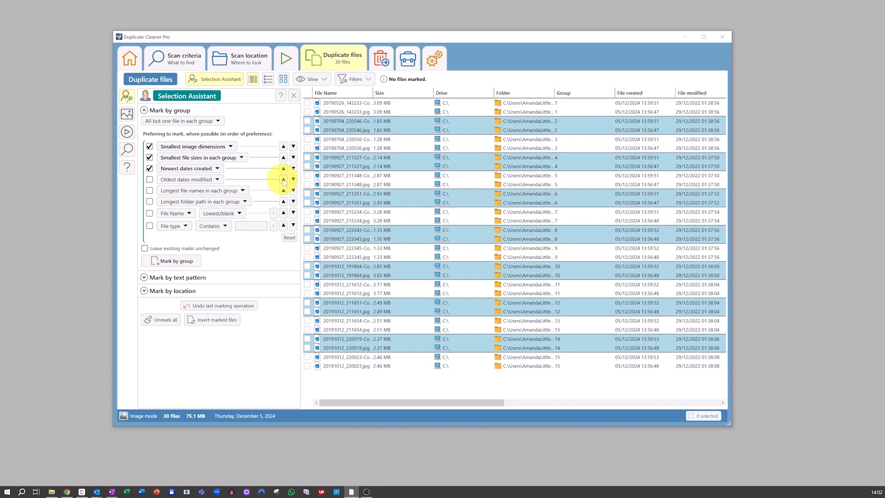
pyautogui.click(188, 262)
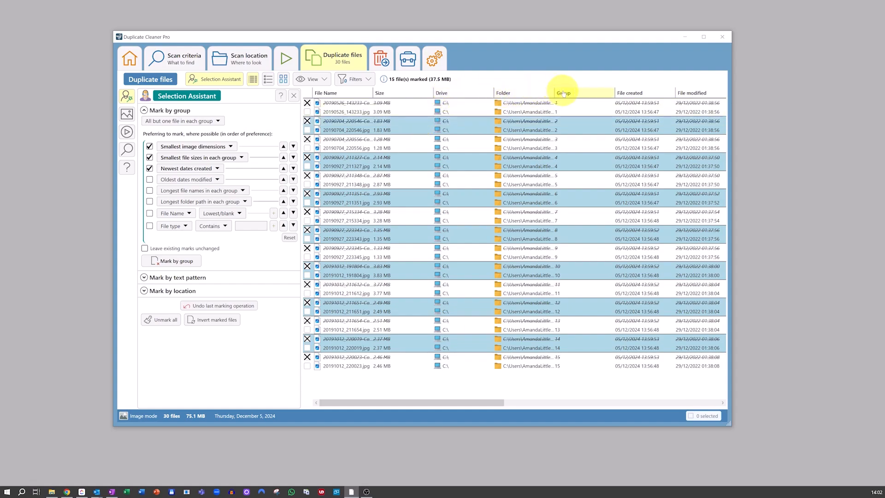
# Move the Group column ahead of Drive and preview the first marked image in group 1.
pyautogui.moveTo(563, 93); pyautogui.dragTo(448, 93)
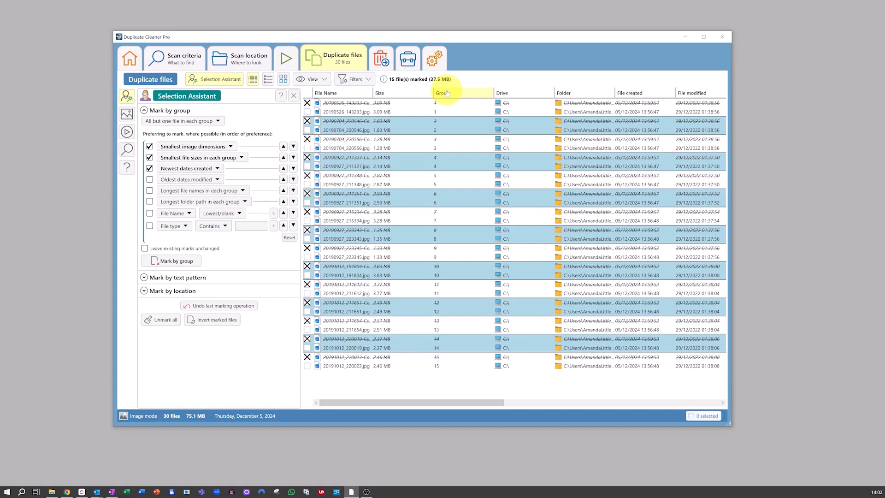
pyautogui.doubleClick(340, 104)
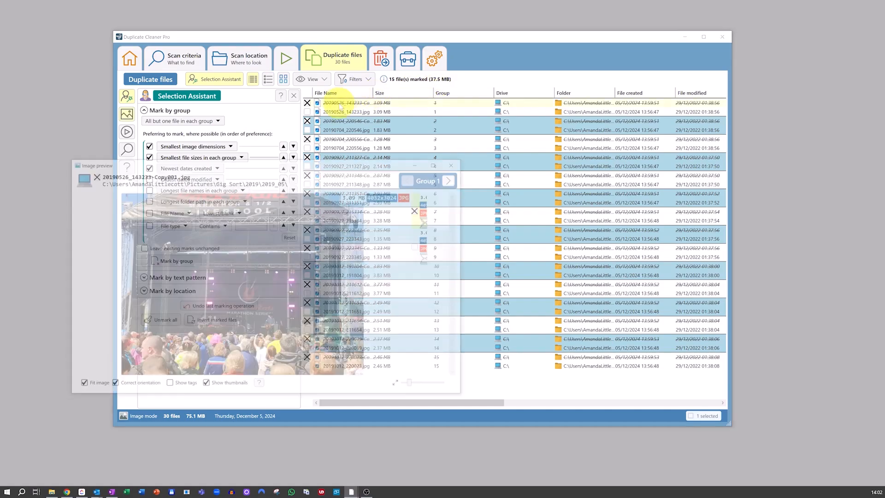
pyautogui.click(457, 163)
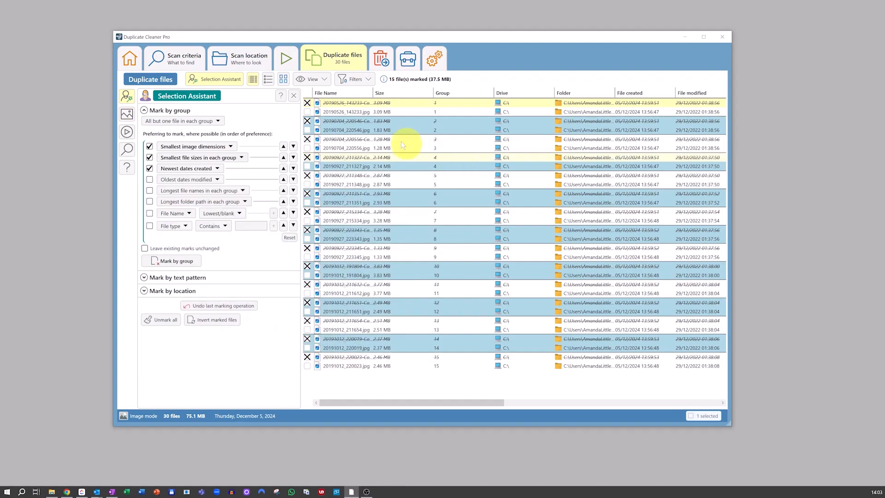
# Show the duplicates as a list with thumbnails, place the Group column before Size, and switch to the thumbnail grid view.
pyautogui.click(268, 79)
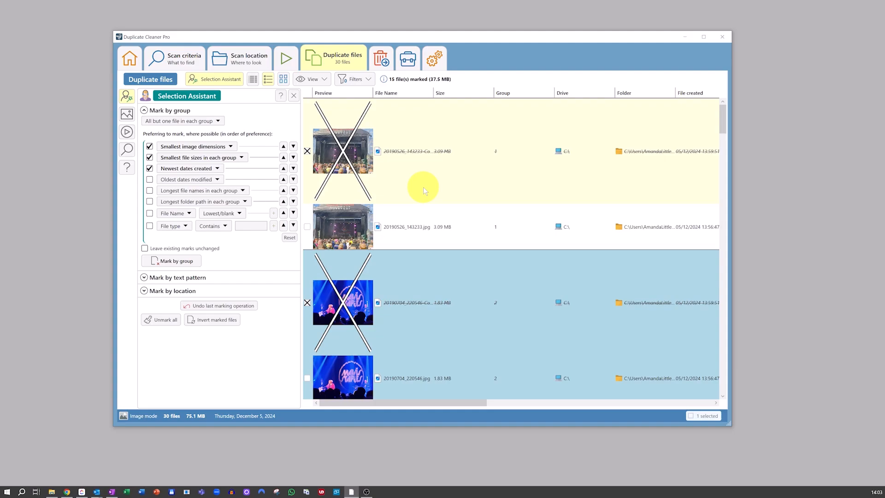
pyautogui.moveTo(502, 93); pyautogui.dragTo(444, 97)
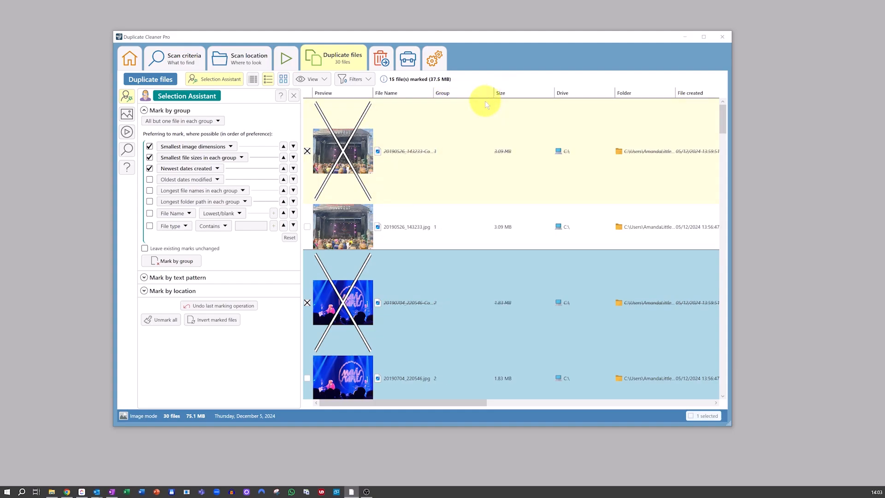
pyautogui.click(283, 79)
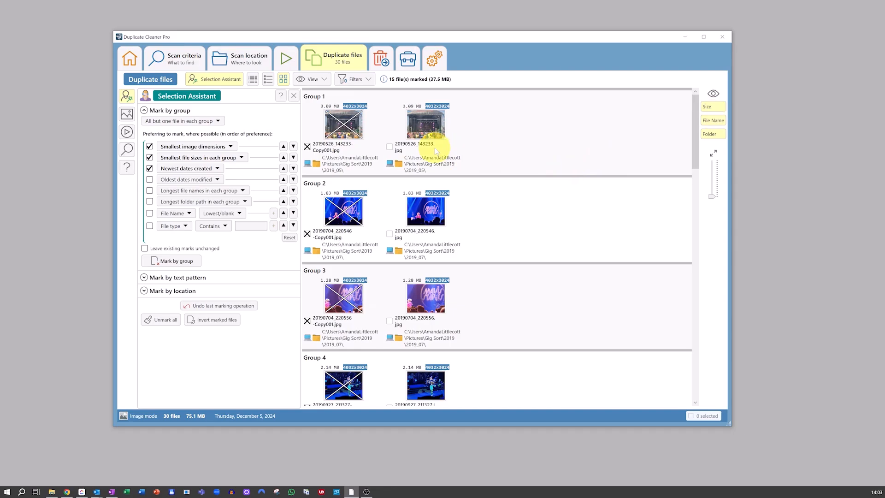
# Try marking the original image in Group 1 instead of its copy, and restore the marks so only the copy is marked.
pyautogui.click(390, 148)
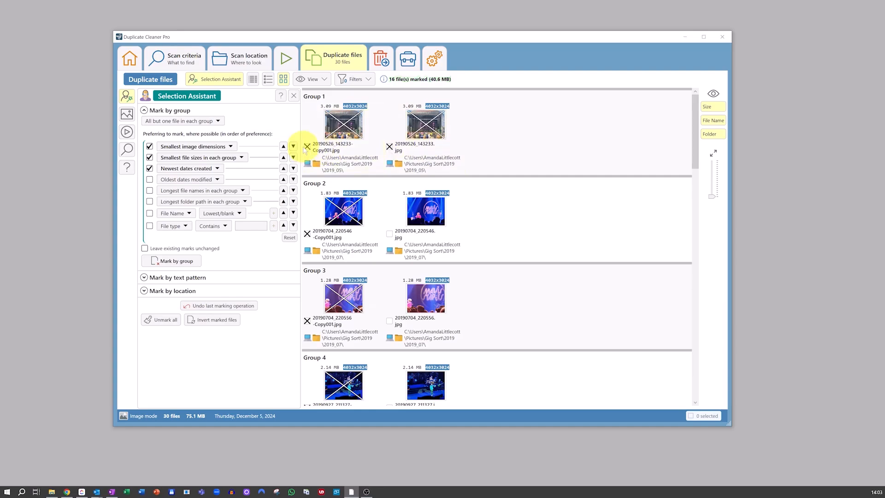
pyautogui.click(305, 148)
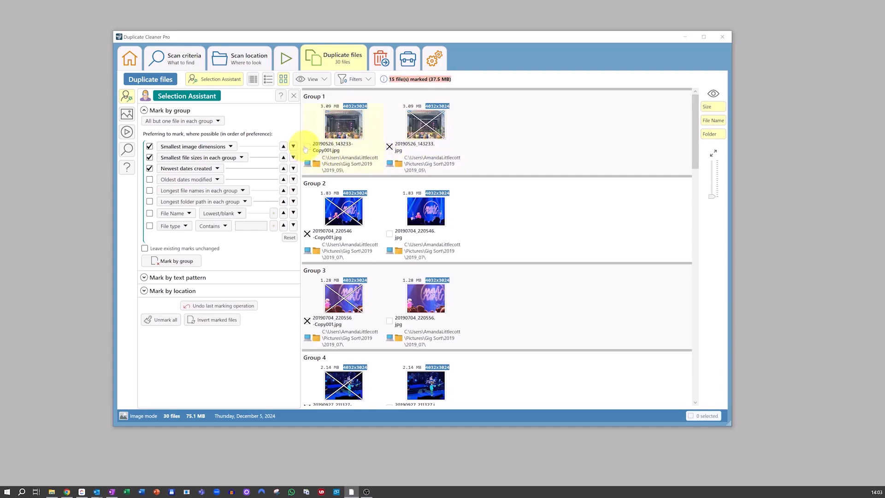
pyautogui.click(306, 148)
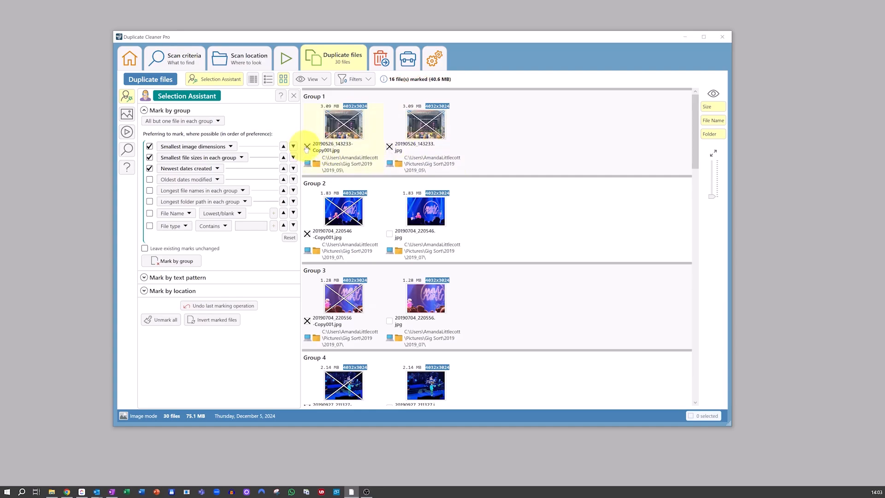
pyautogui.click(390, 148)
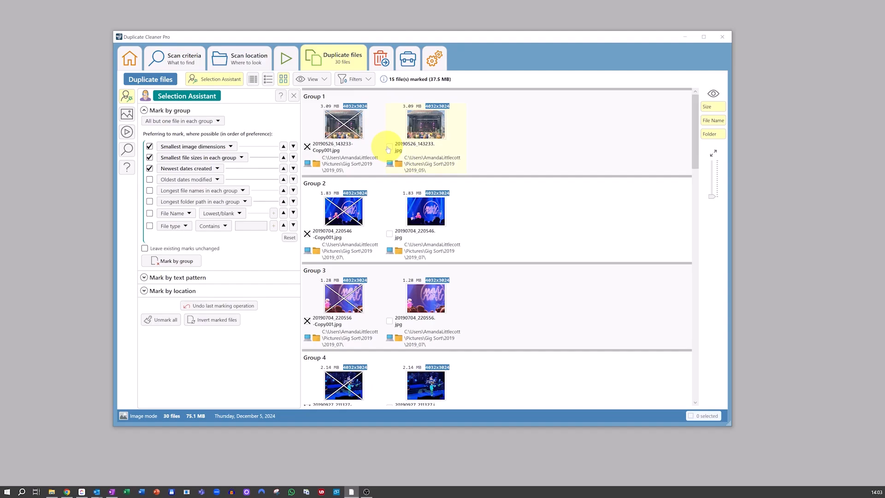
# Create a folder named Trash Gig inside Pictures and set it as the destination for moving the marked files.
pyautogui.click(381, 59)
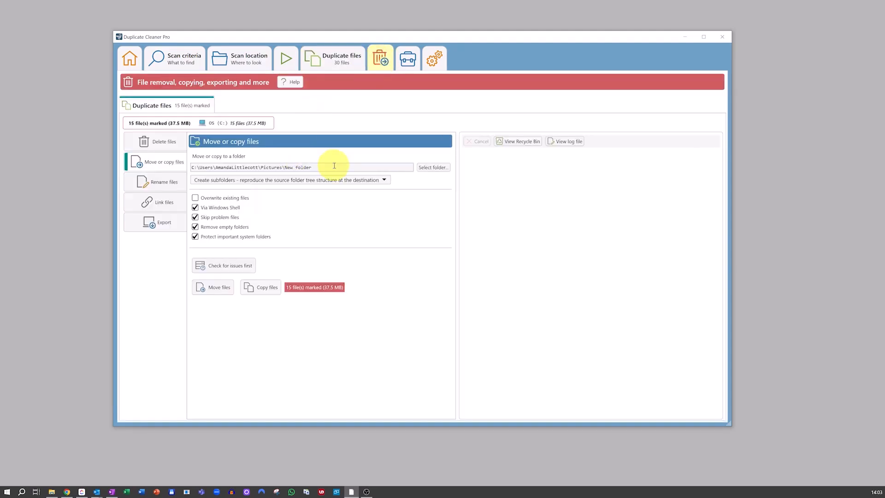
pyautogui.click(433, 168)
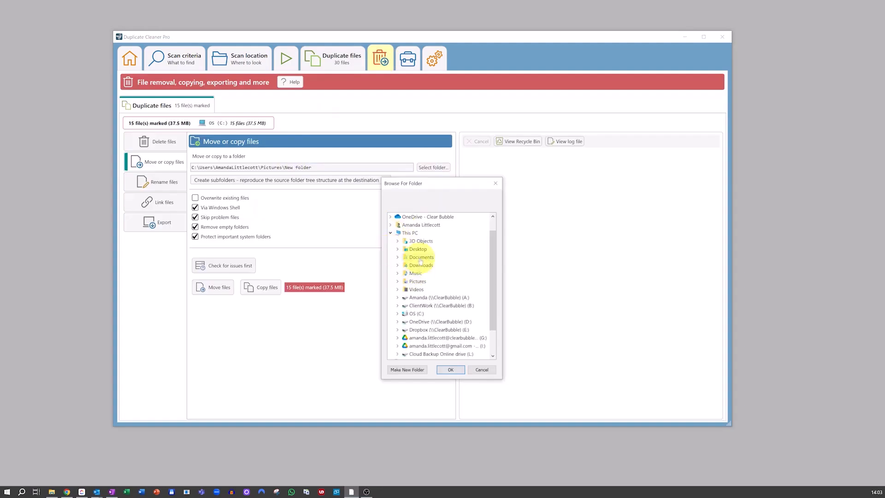
pyautogui.click(397, 282)
pyautogui.click(407, 369)
pyautogui.write('Tr')
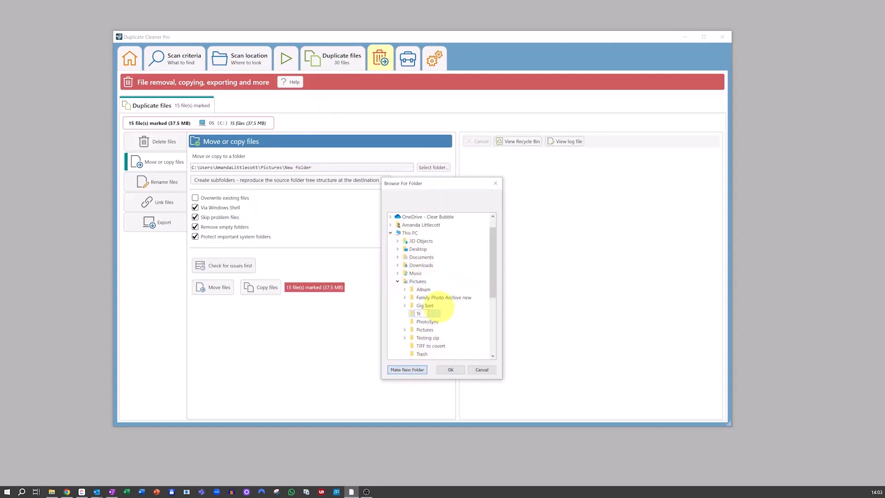
pyautogui.write('ash Gig')
pyautogui.press('Return')
pyautogui.click(450, 372)
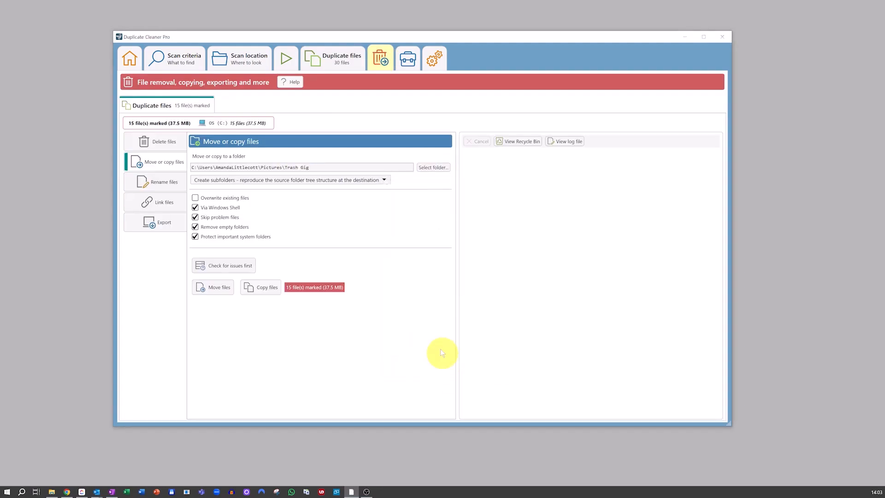
# Move the marked files, creating subfolders that reproduce the source folder tree structure at the destination.
pyautogui.click(309, 180)
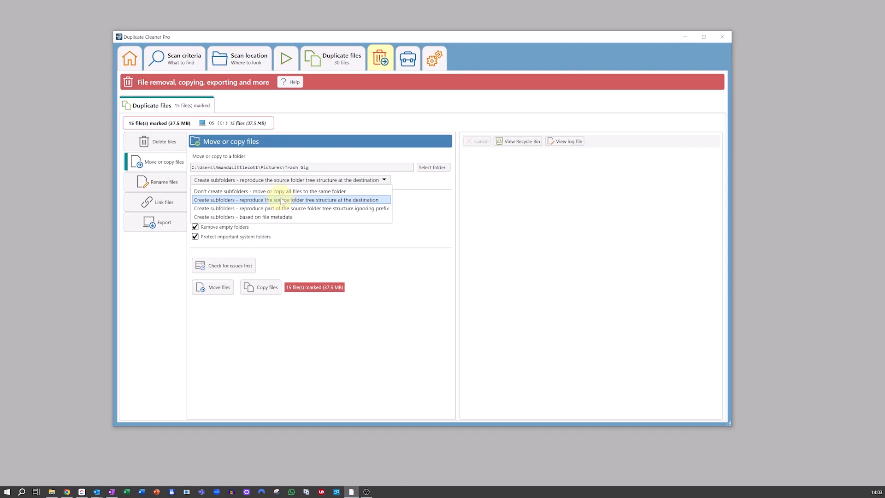
pyautogui.click(281, 199)
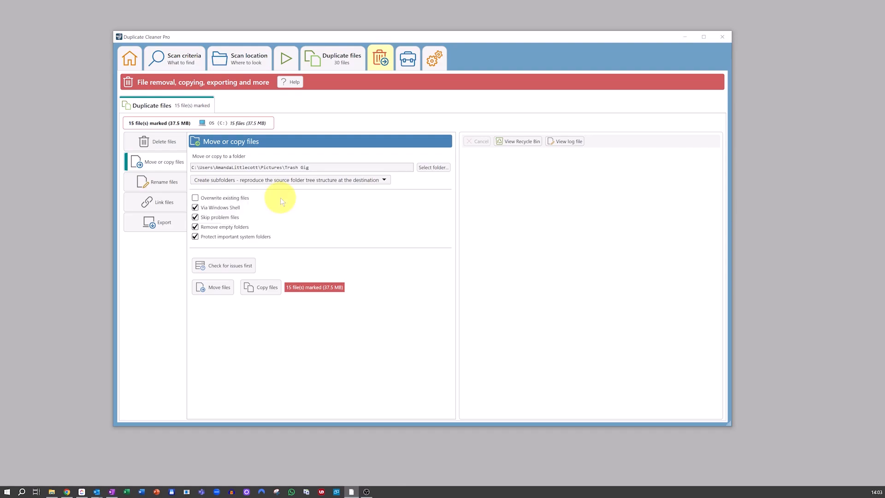
pyautogui.click(220, 289)
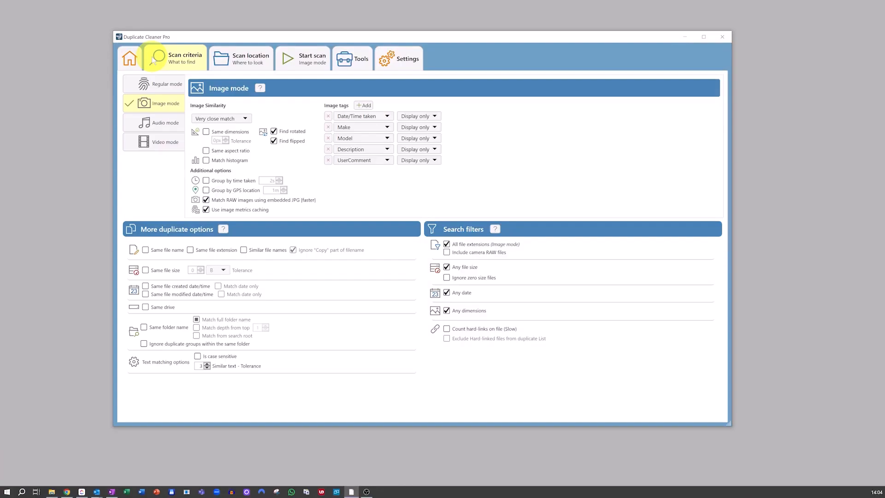
# Set the scan criteria to Video mode with Match thumbnails and run the scan for duplicate videos.
pyautogui.click(156, 141)
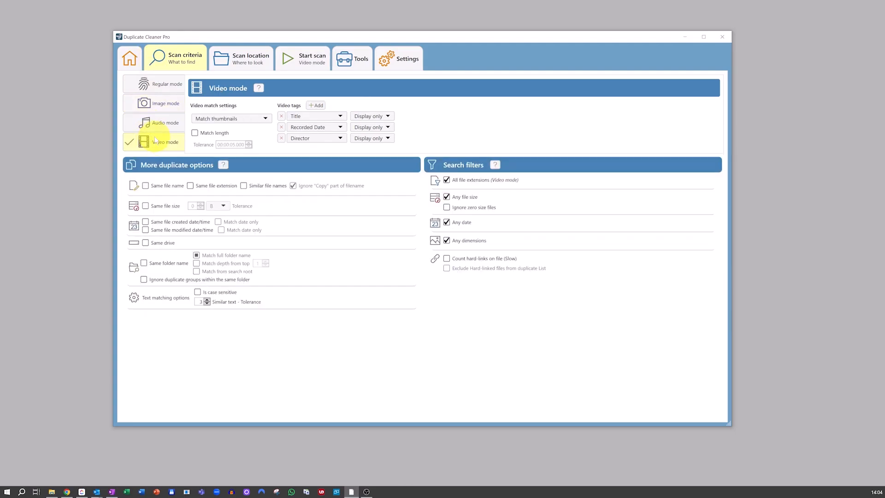
pyautogui.click(241, 120)
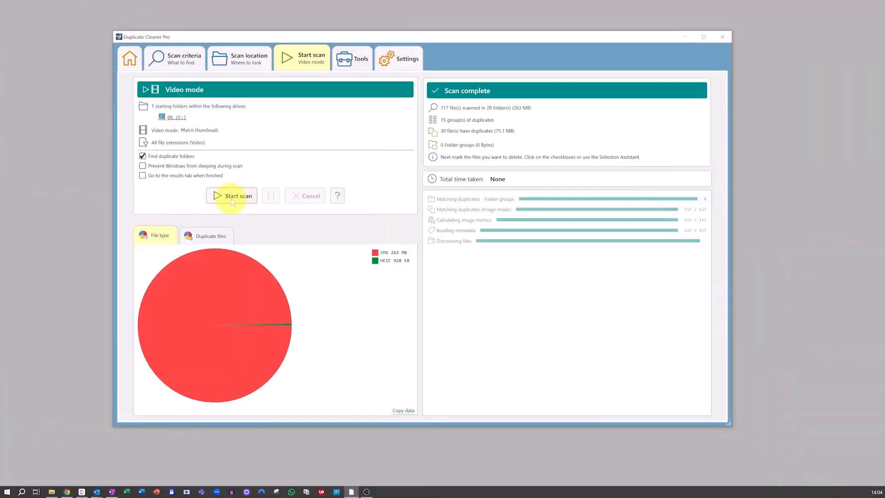
pyautogui.click(231, 197)
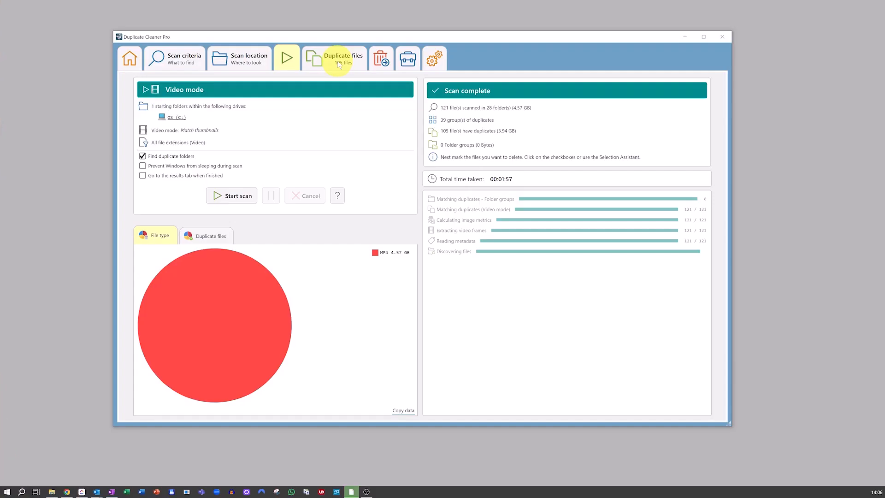
# Open the duplicate video results and enable Smallest image dimensions and Shortest duration as the first two marking preferences.
pyautogui.click(338, 60)
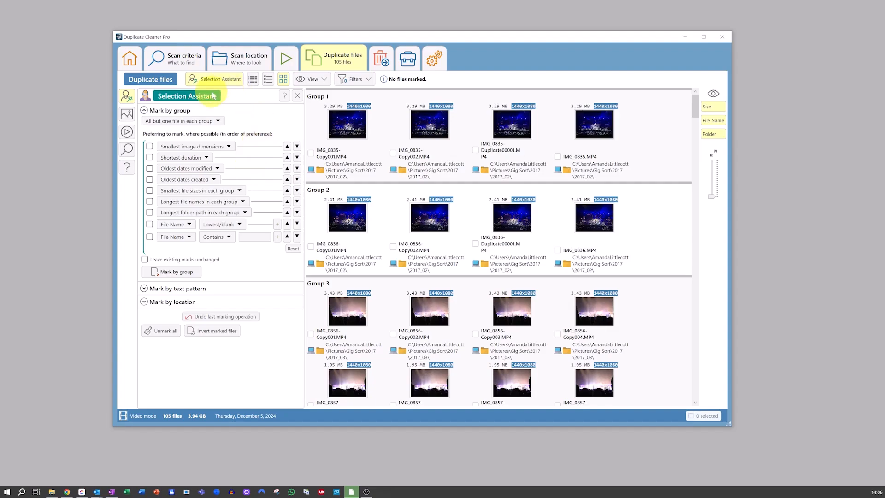
pyautogui.click(150, 147)
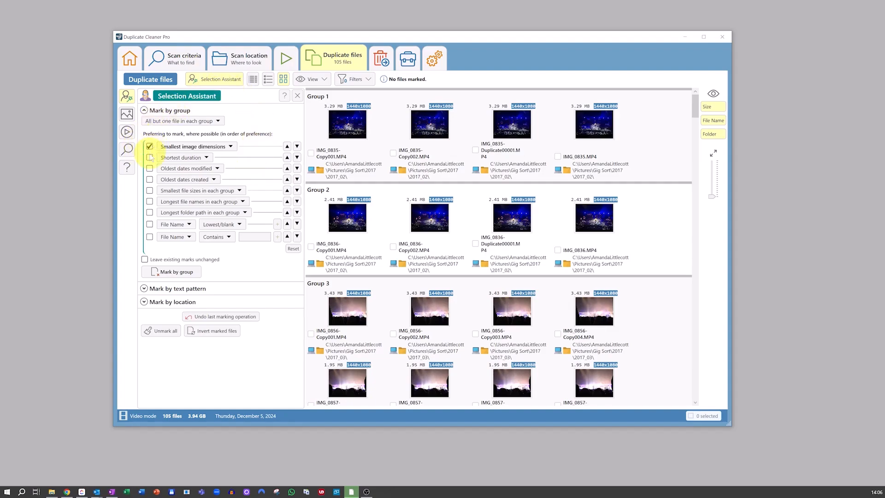
pyautogui.click(150, 158)
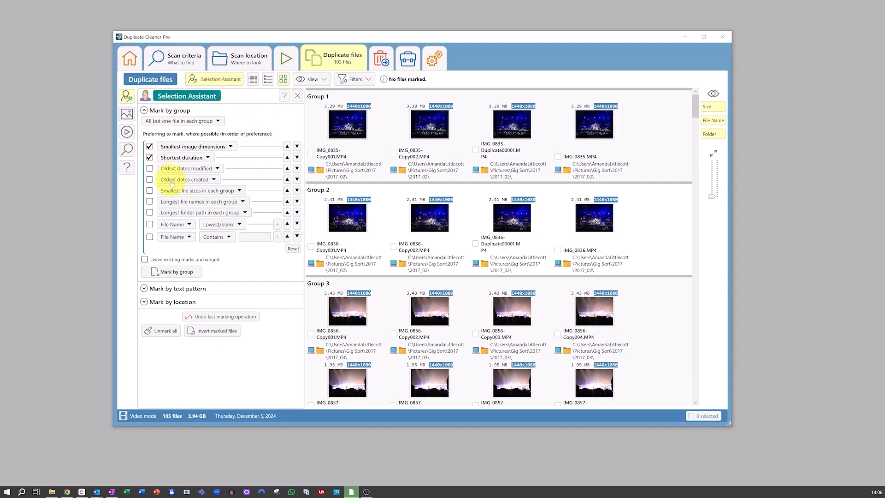
# Enable Newest dates created as third preference for the videos, mark all but one file in each group, and review the marked groups.
pyautogui.click(184, 179)
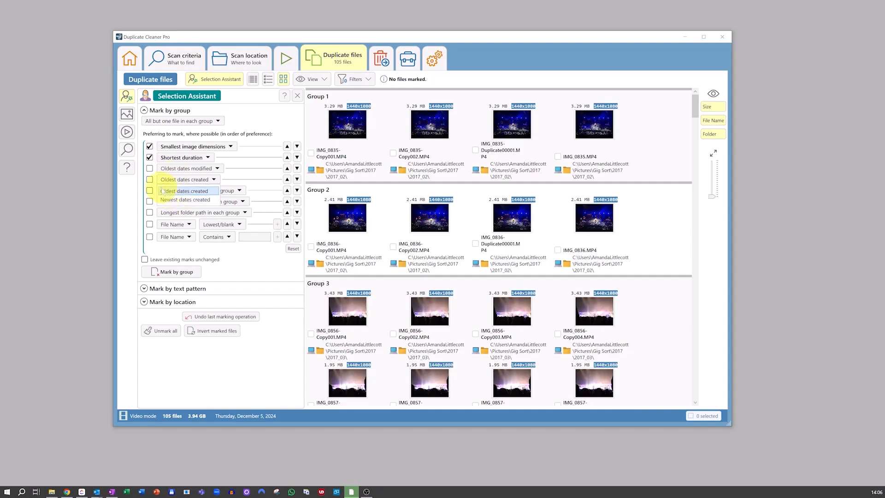
pyautogui.click(184, 199)
pyautogui.click(149, 179)
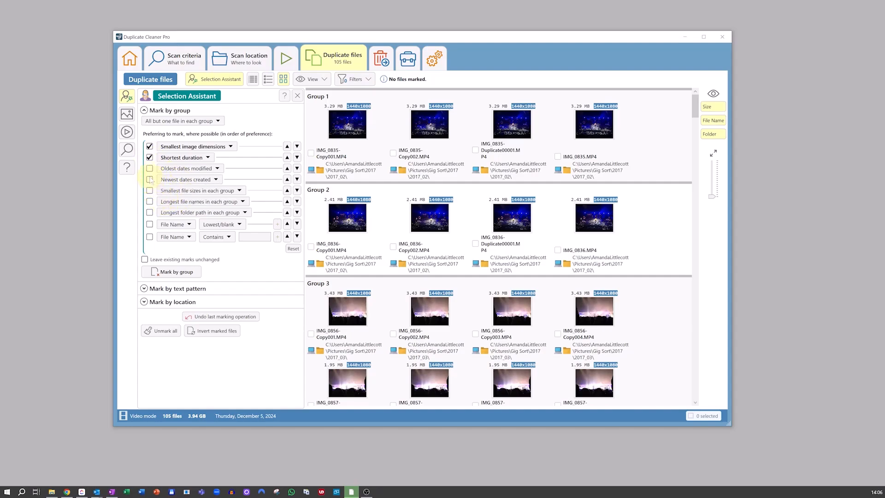
pyautogui.click(287, 179)
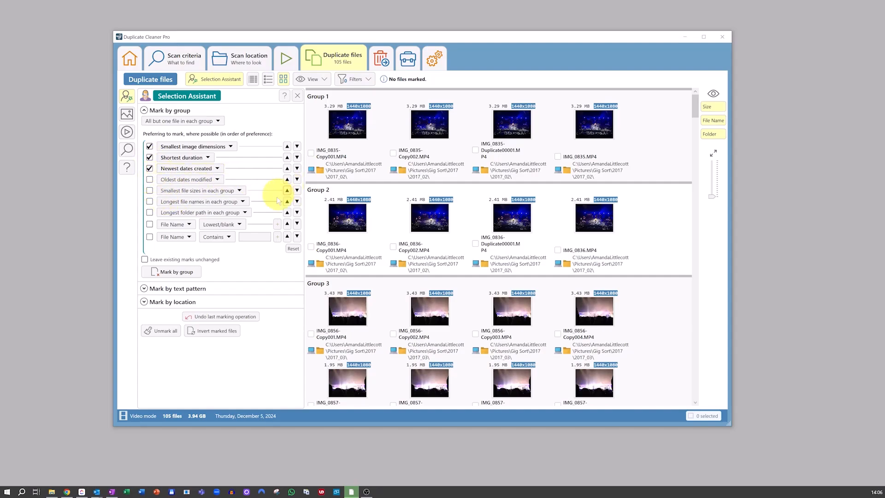
pyautogui.click(177, 273)
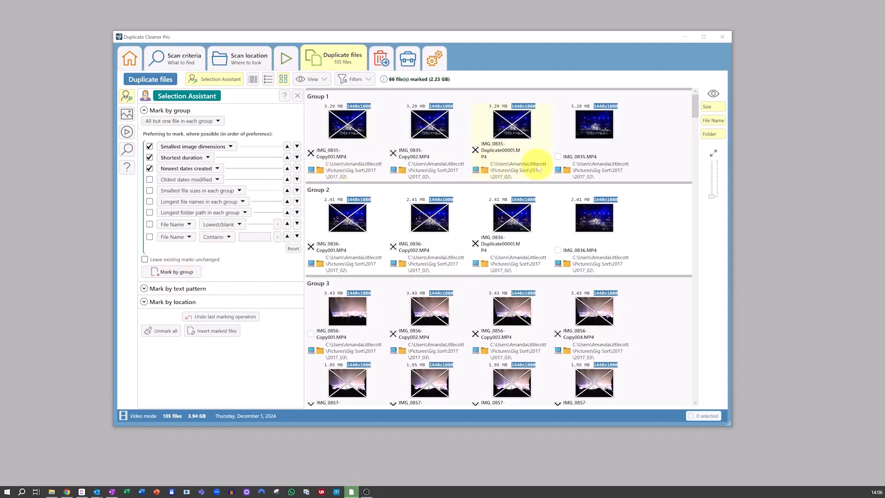
pyautogui.scroll(-2, 456, 244)
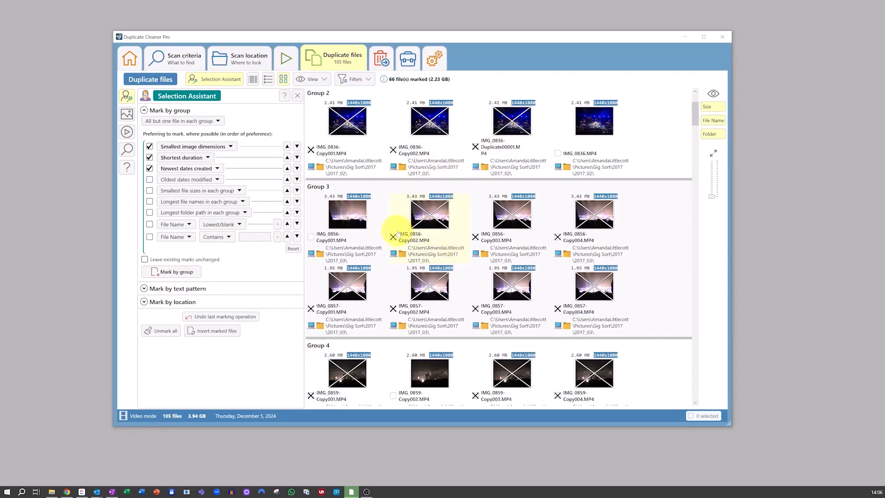
# Preview IMG_0856-Copy001.MP4 and IMG_0857-Copy002.MP4 in Group 3, and unmark IMG_0857-Copy002.MP4 to keep it.
pyautogui.click(352, 233)
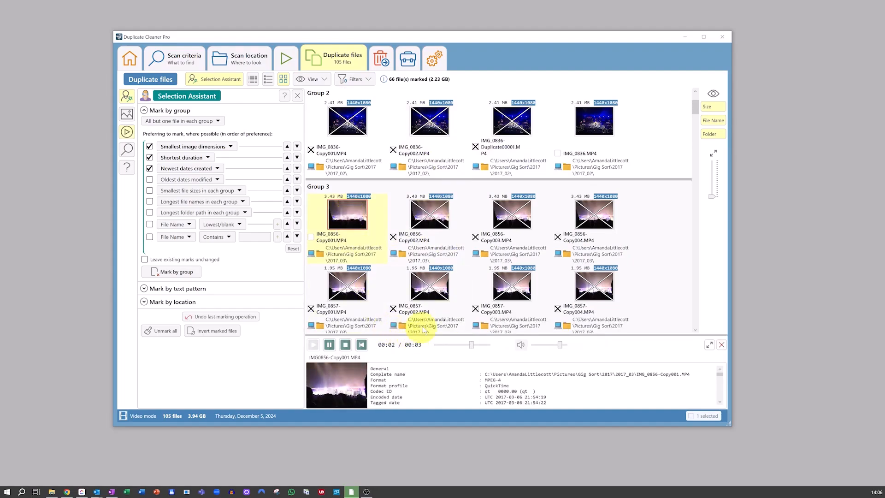
pyautogui.click(428, 295)
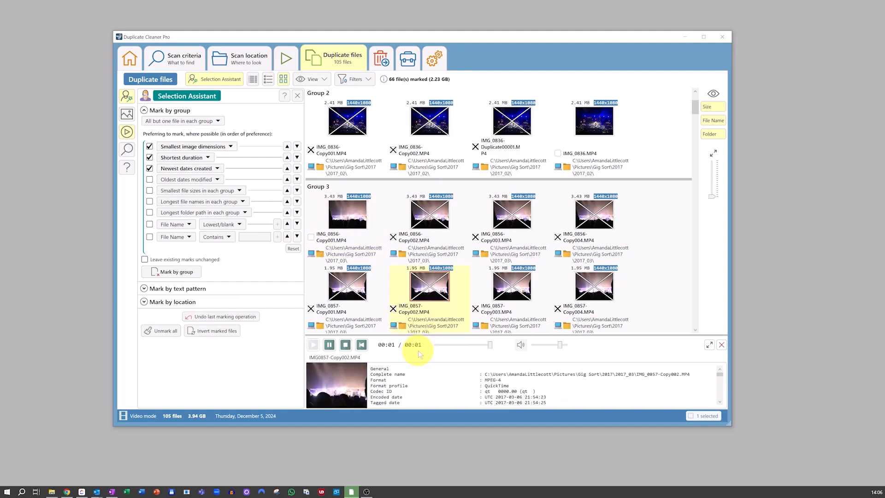
pyautogui.click(392, 309)
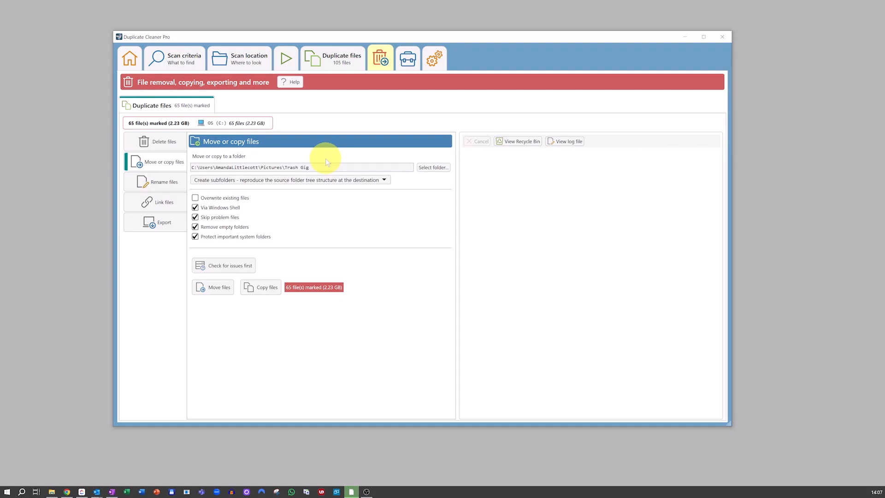
# Move the marked duplicate videos to the Trash Gig folder, keeping the option that reproduces the source folder tree structure.
pyautogui.click(330, 181)
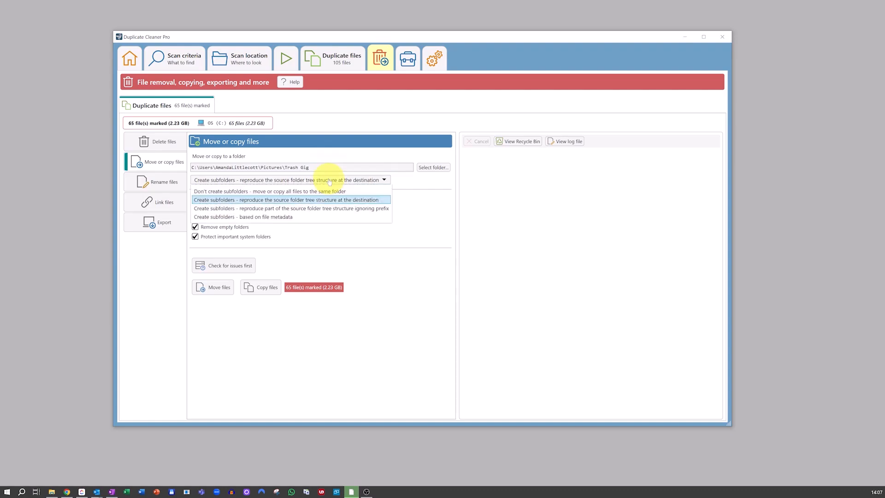
pyautogui.click(329, 182)
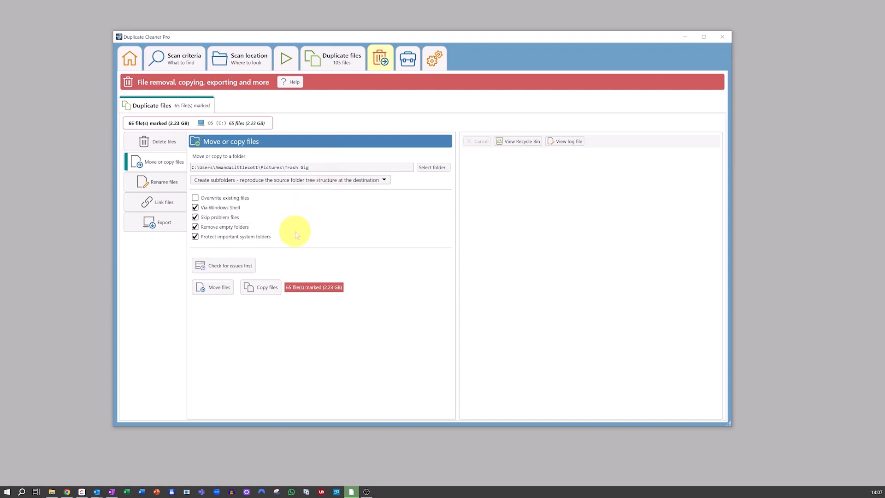
pyautogui.click(210, 287)
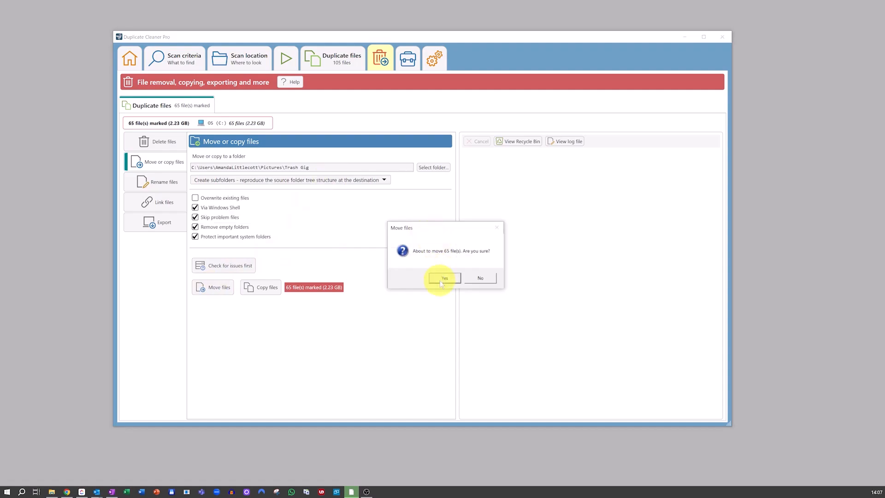
pyautogui.click(442, 278)
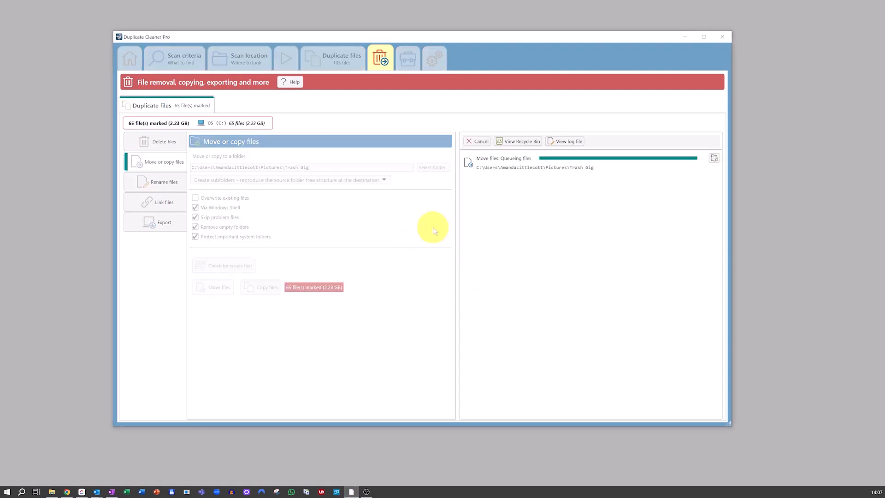